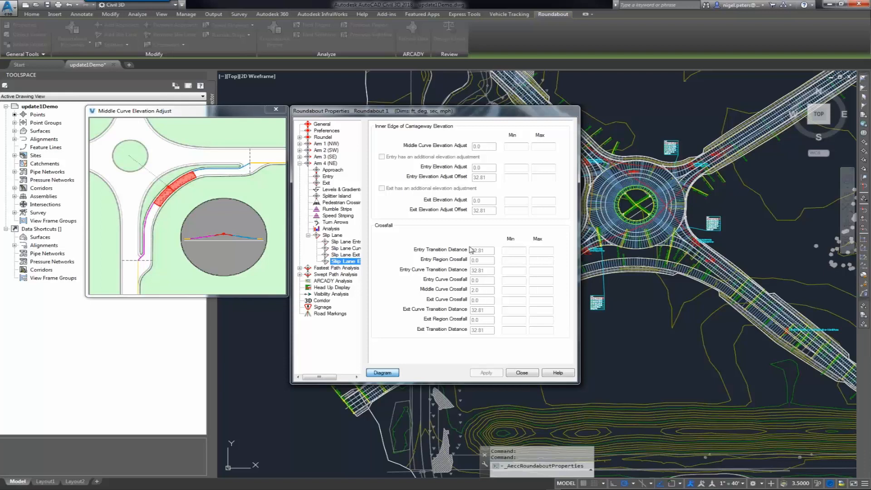
Step: Review Arm 4's slip lane settings and slip lane elevation options, and close the roundabout properties
{"action": "left_click", "coordinate": [327, 235]}
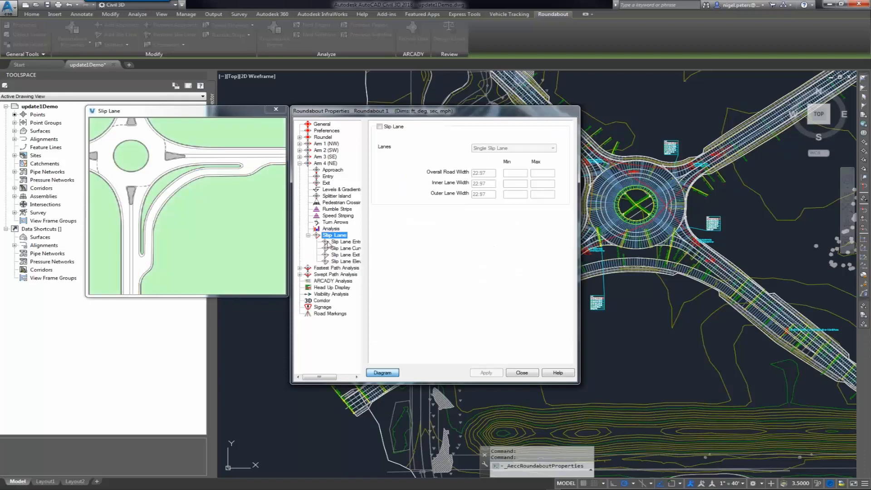
{"action": "left_click", "coordinate": [334, 241]}
{"action": "left_click", "coordinate": [343, 261]}
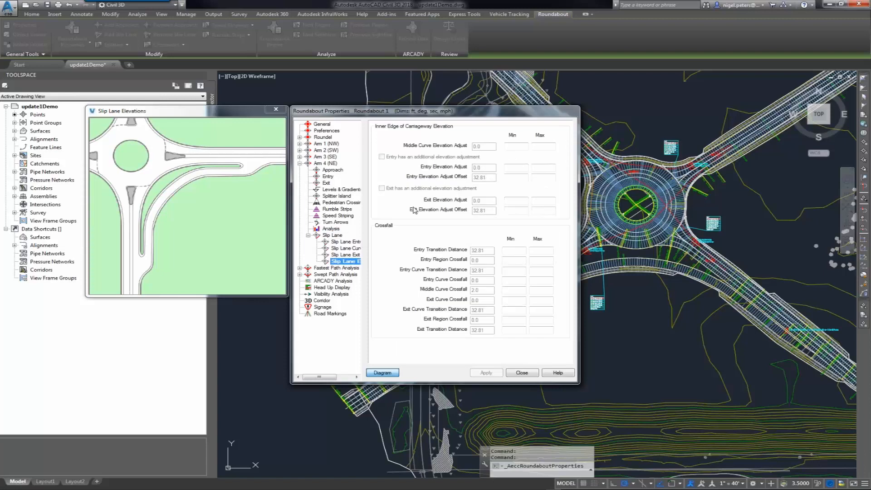
{"action": "left_click", "coordinate": [522, 373]}
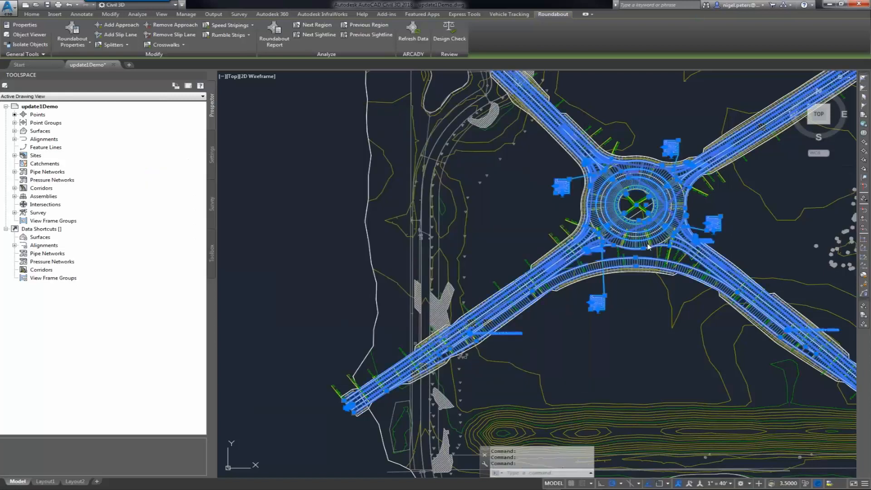
Step: Examine the roundabout property diagrams for Arm 4's slip lane entry elevation adjustment, entry transition distances, and entry and middle curve crossfalls
{"action": "left_click", "coordinate": [73, 32]}
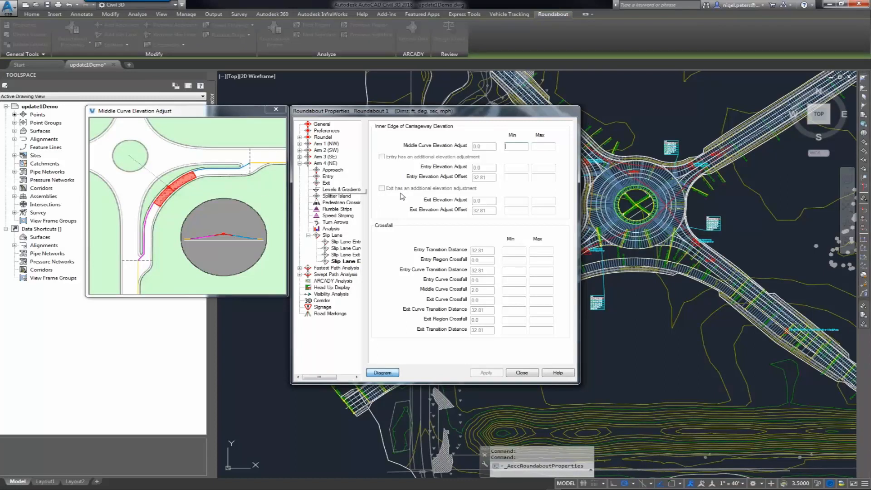
{"action": "left_click", "coordinate": [517, 167]}
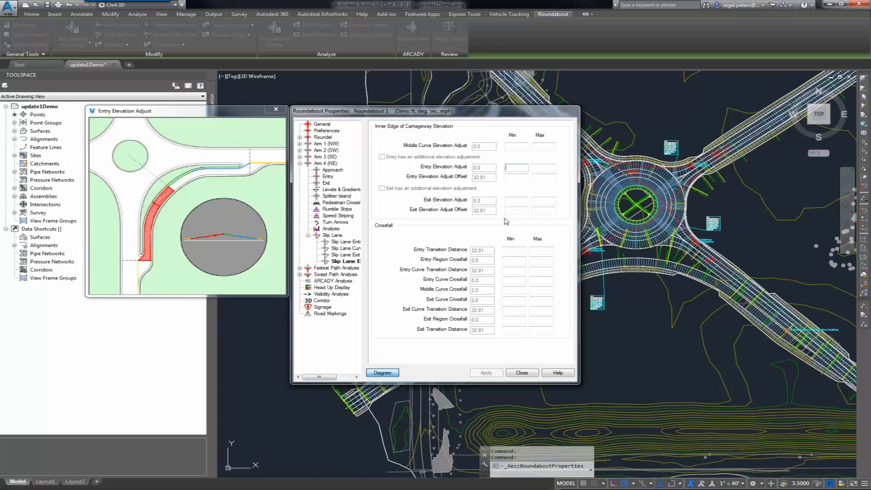
{"action": "left_click", "coordinate": [513, 250]}
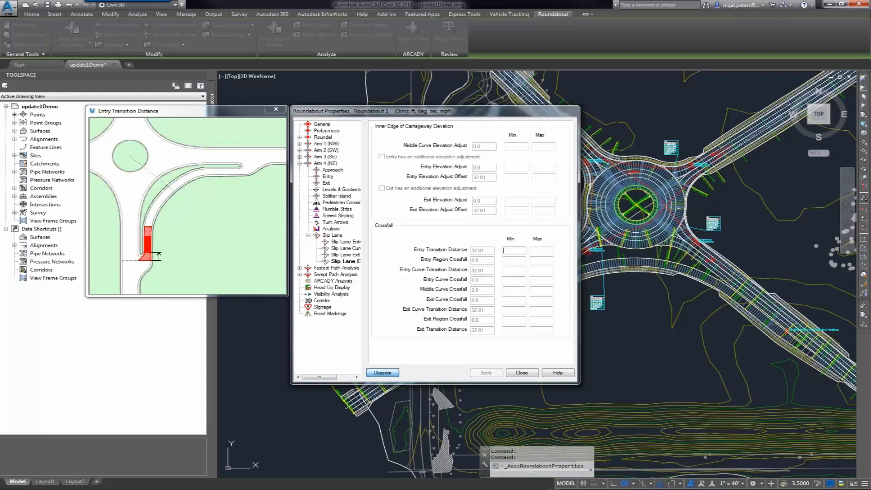
{"action": "left_click", "coordinate": [504, 270]}
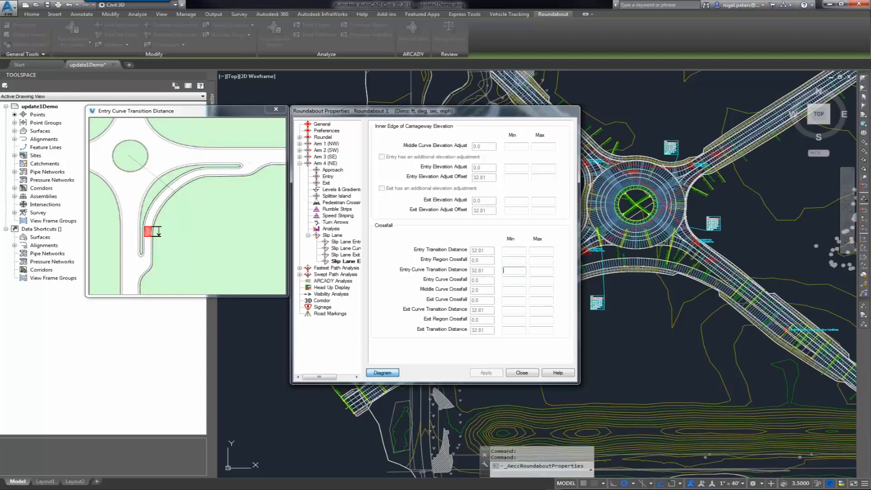
{"action": "left_click", "coordinate": [511, 279]}
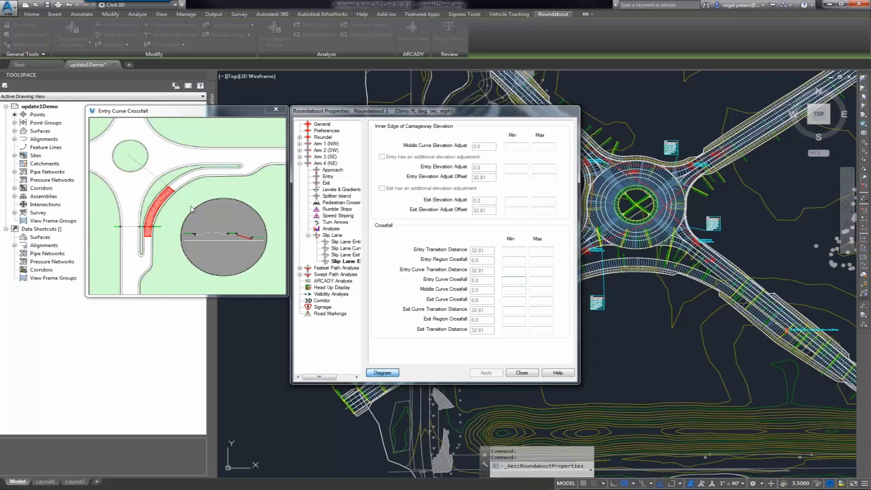
{"action": "left_click", "coordinate": [513, 290]}
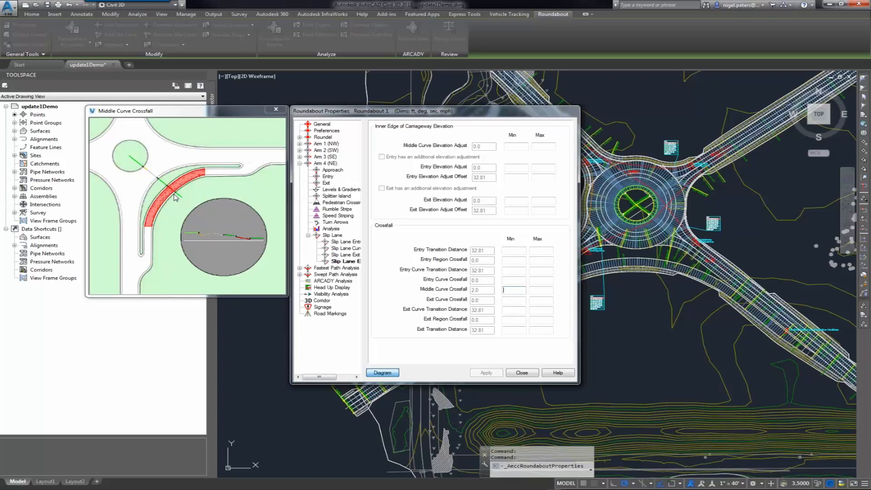
{"action": "left_click", "coordinate": [522, 372]}
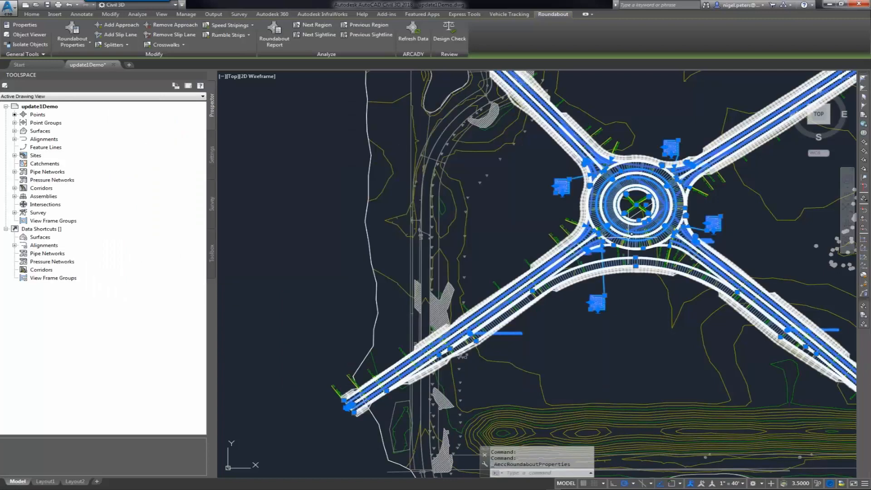
Step: Review the roundabout's corridor options, including Require Existing Surface and Add outside kerb and ground cut and fill assembly
{"action": "scroll", "coordinate": [631, 233], "scroll_direction": "up", "scroll_amount": 2}
{"action": "middle_click_drag", "start_coordinate": [775, 146], "coordinate": [662, 153]}
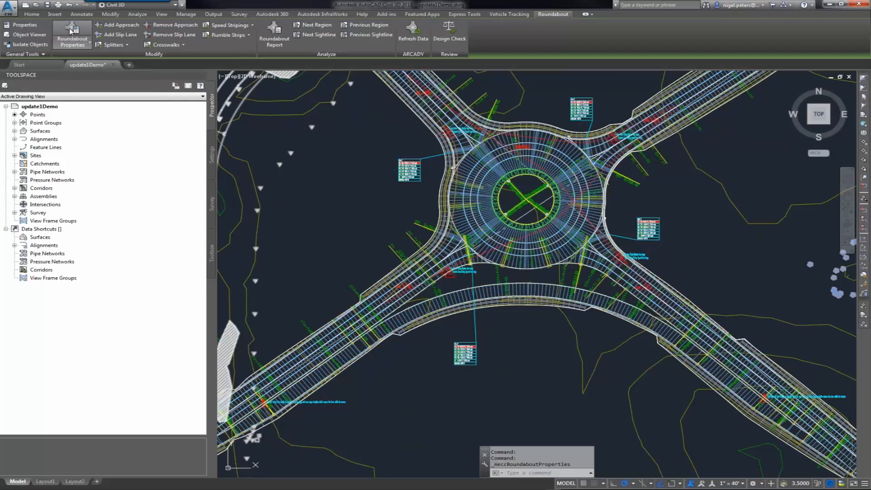
{"action": "left_click", "coordinate": [319, 300]}
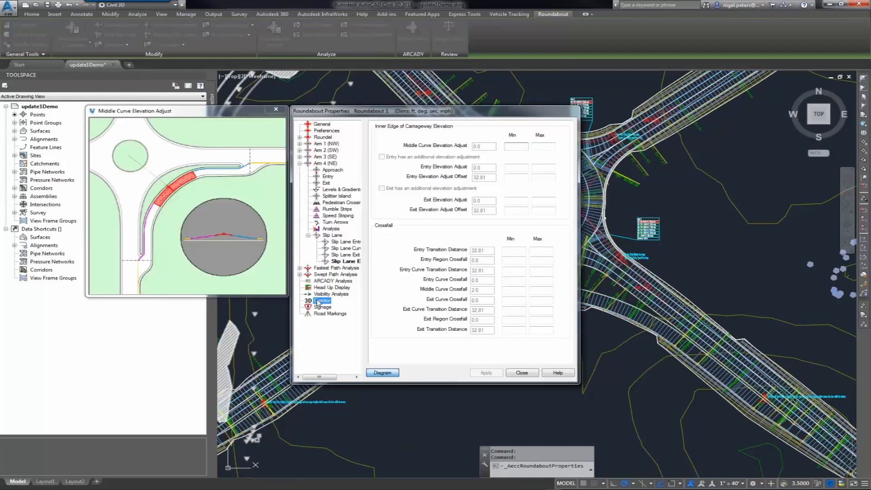
{"action": "left_click_drag", "start_coordinate": [350, 113], "coordinate": [228, 106]}
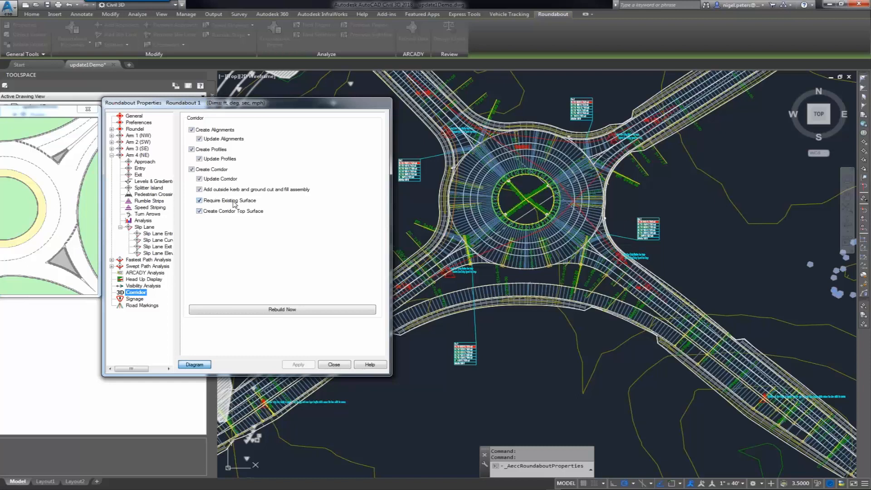
{"action": "left_click", "coordinate": [233, 201]}
{"action": "left_click", "coordinate": [219, 199]}
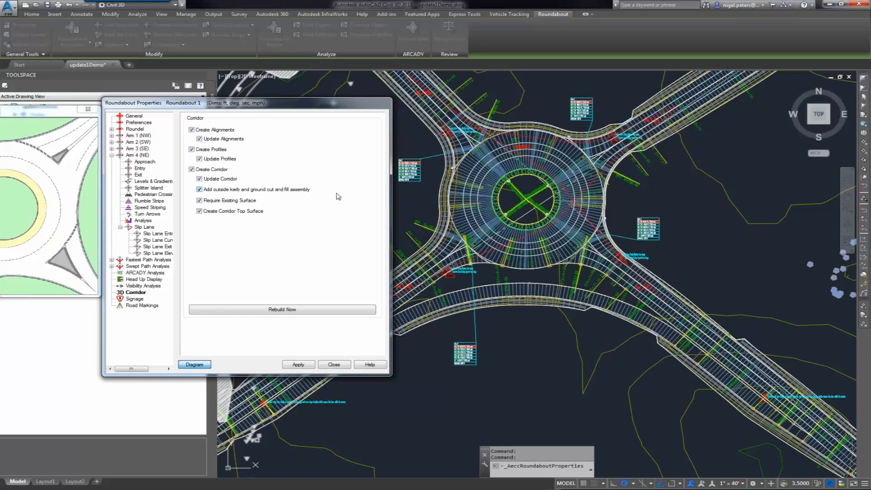
{"action": "left_click", "coordinate": [281, 191]}
{"action": "left_click", "coordinate": [342, 368]}
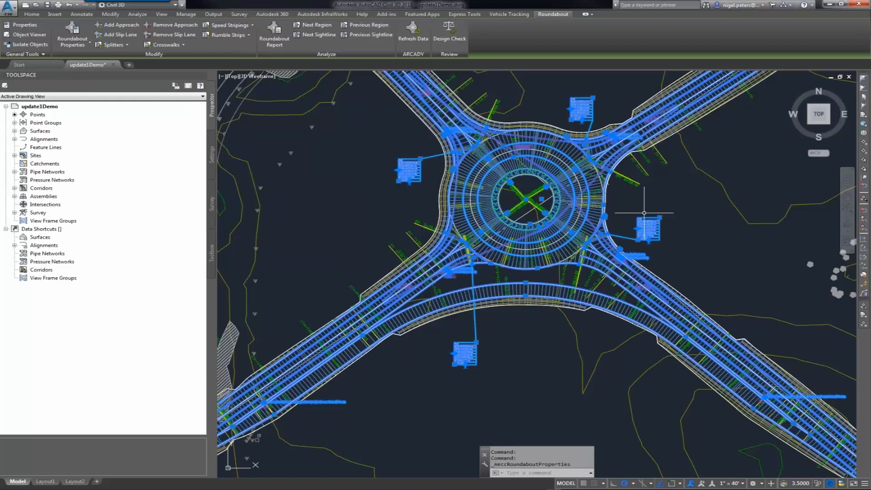
Step: Move the roundabout slightly west by its centre point and save the drawing
{"action": "scroll", "coordinate": [643, 212], "scroll_direction": "up", "scroll_amount": 3}
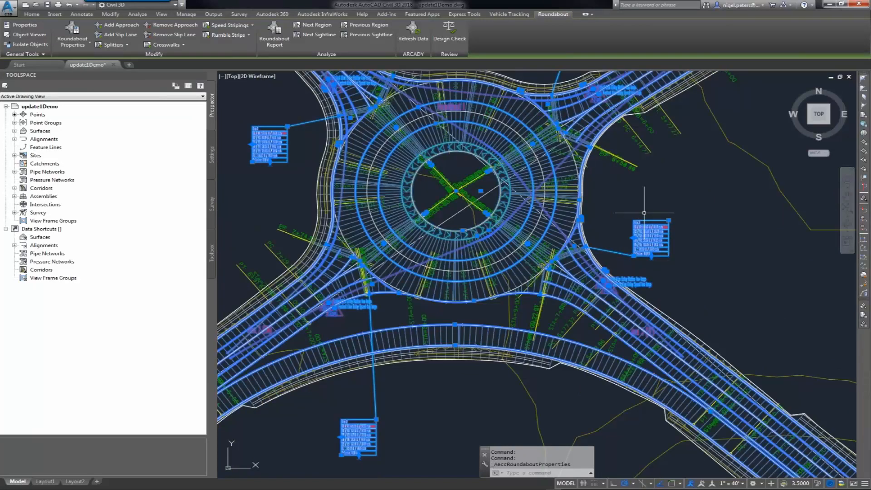
{"action": "scroll", "coordinate": [643, 213], "scroll_direction": "down", "scroll_amount": 3}
{"action": "left_click", "coordinate": [527, 200]}
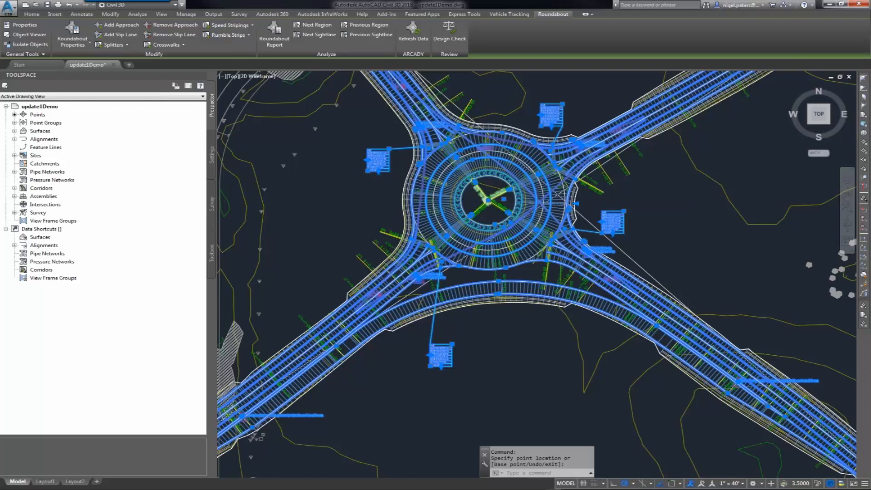
{"action": "scroll", "coordinate": [526, 393], "scroll_direction": "down", "scroll_amount": 2}
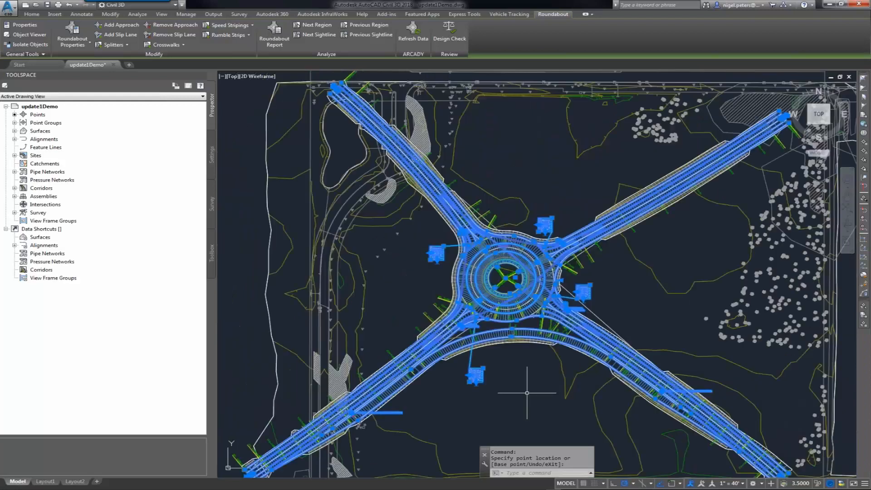
{"action": "key", "text": "ctrl+s"}
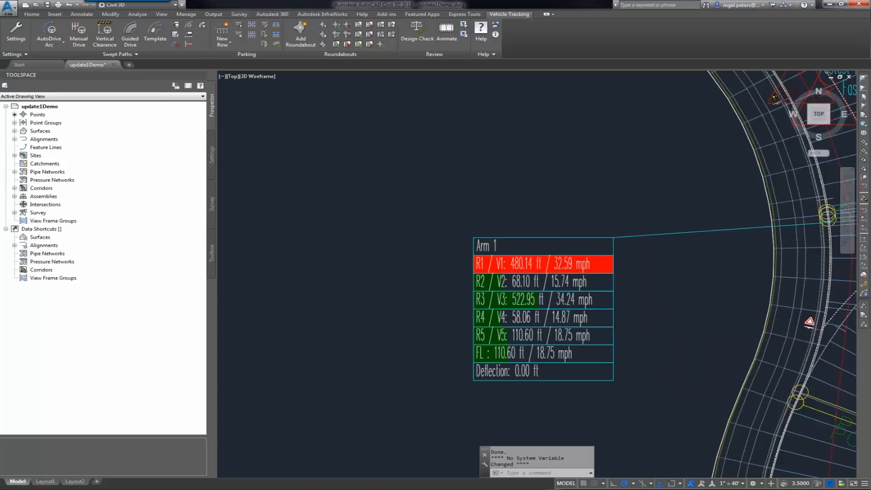
Step: List the baselines of the Roundabout 1 corridor and inspect Arm 1 Outer Curb Entry in the drawing
{"action": "scroll", "coordinate": [703, 261], "scroll_direction": "down", "scroll_amount": 8}
{"action": "middle_click_drag", "start_coordinate": [703, 260], "coordinate": [540, 237]}
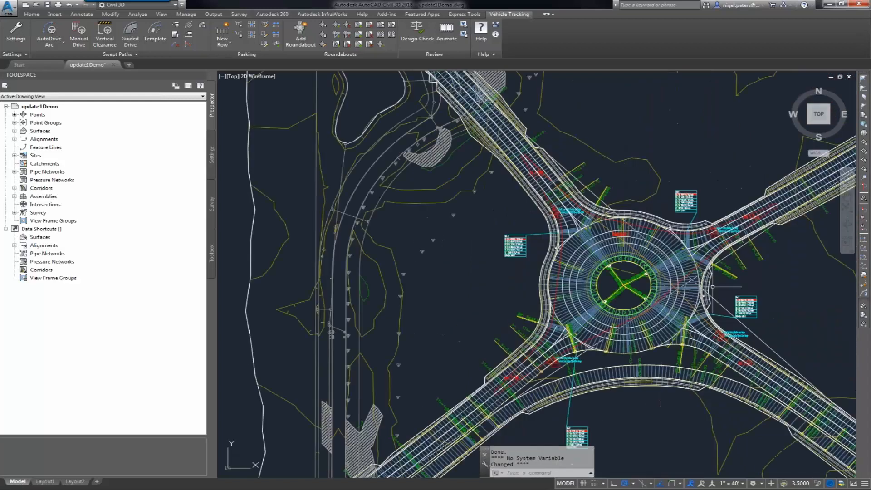
{"action": "left_click", "coordinate": [15, 188]}
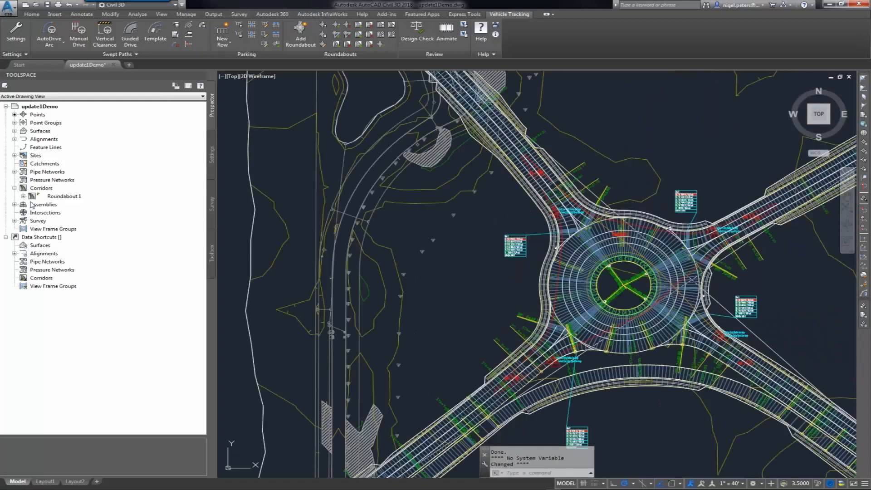
{"action": "left_click", "coordinate": [23, 196]}
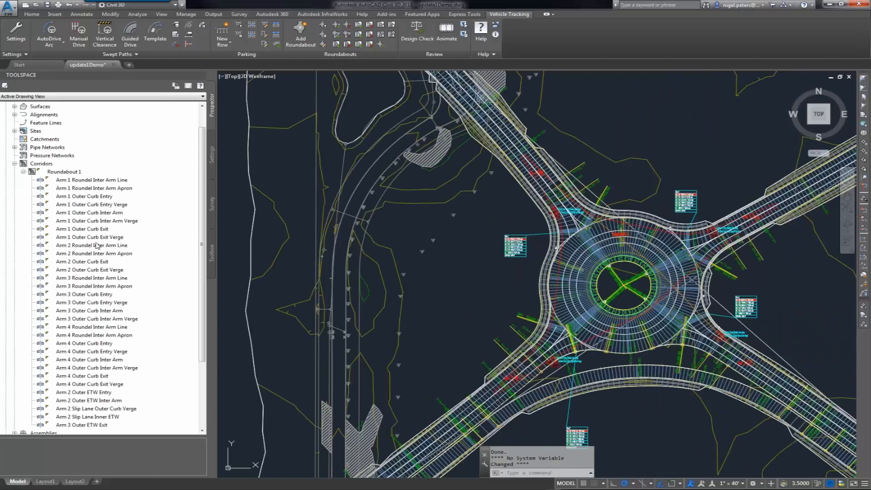
{"action": "mouse_move", "coordinate": [97, 245]}
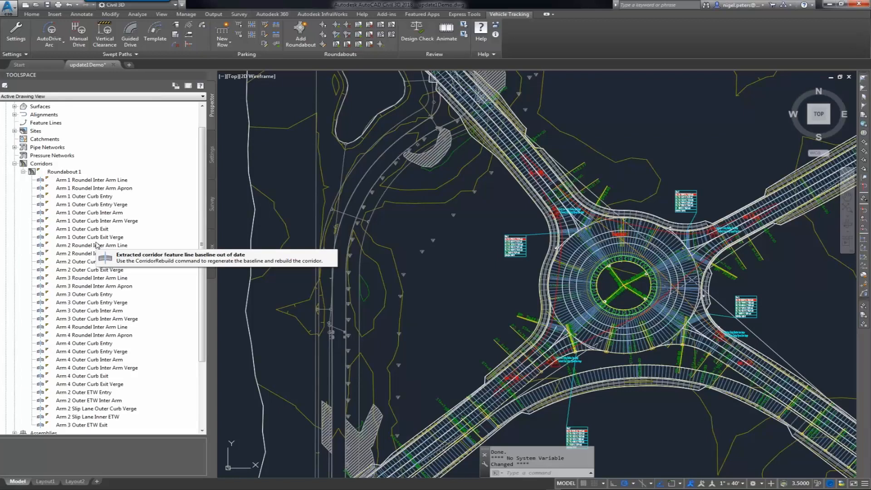
{"action": "left_click", "coordinate": [106, 197]}
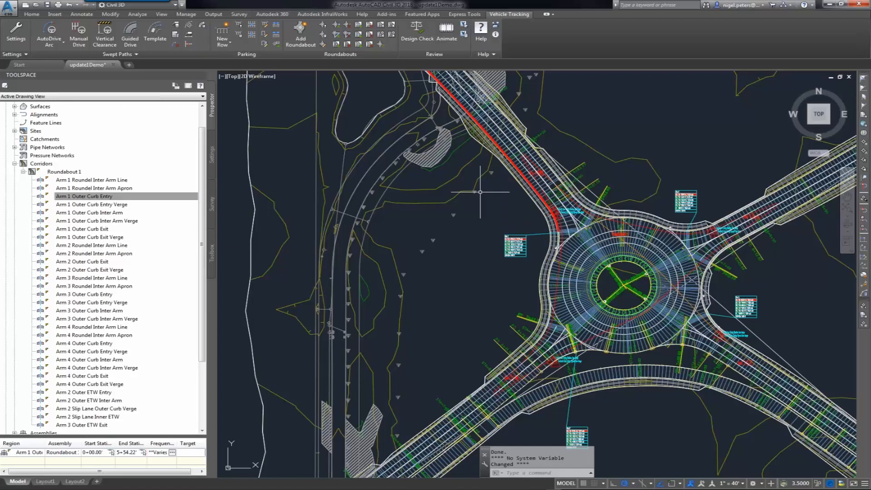
{"action": "scroll", "coordinate": [480, 191], "scroll_direction": "up", "scroll_amount": 2}
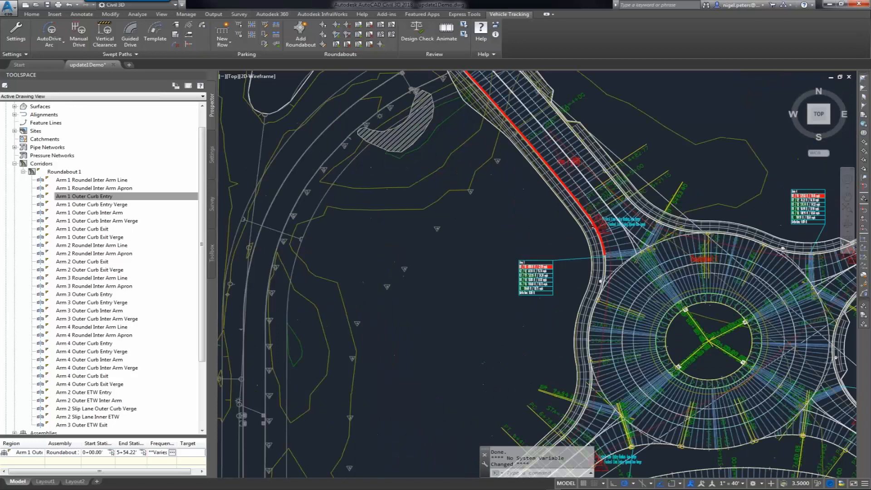
{"action": "scroll", "coordinate": [501, 153], "scroll_direction": "up", "scroll_amount": 2}
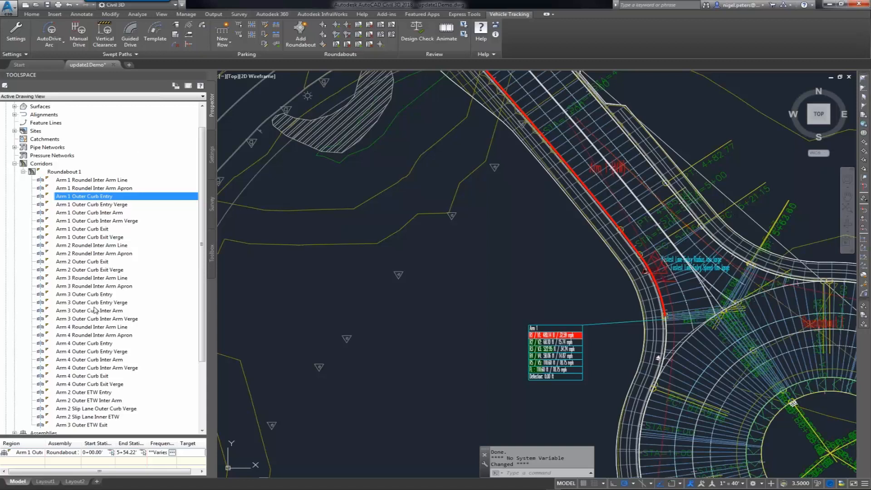
Step: Inspect the Arm 1 Outer Curb Entry Verge baseline and its position within the overall site
{"action": "left_click", "coordinate": [110, 204]}
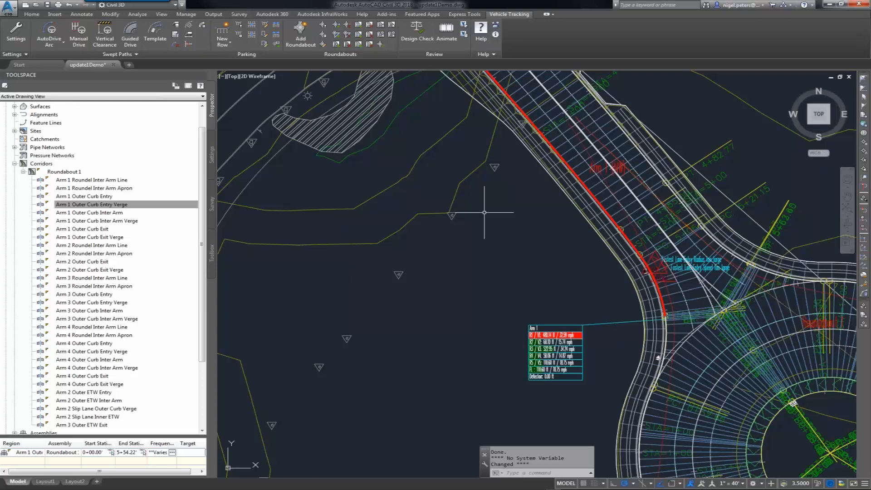
{"action": "scroll", "coordinate": [483, 212], "scroll_direction": "down", "scroll_amount": 2}
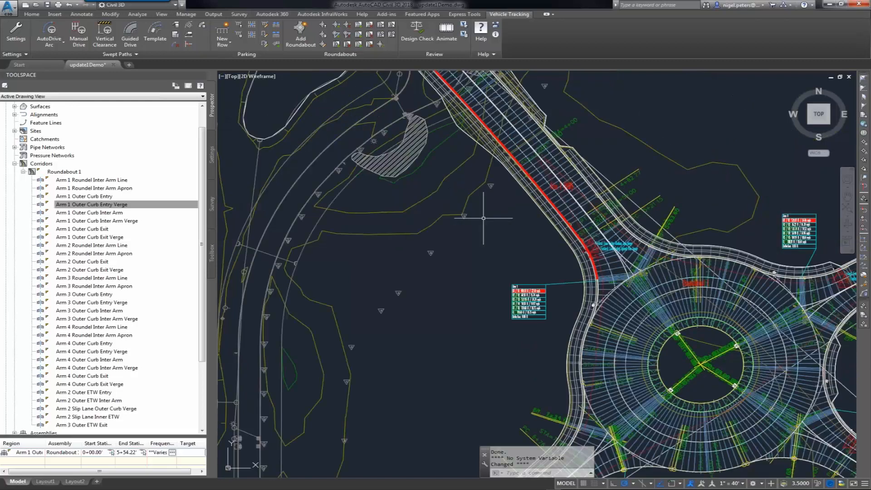
{"action": "scroll", "coordinate": [484, 218], "scroll_direction": "down", "scroll_amount": 2}
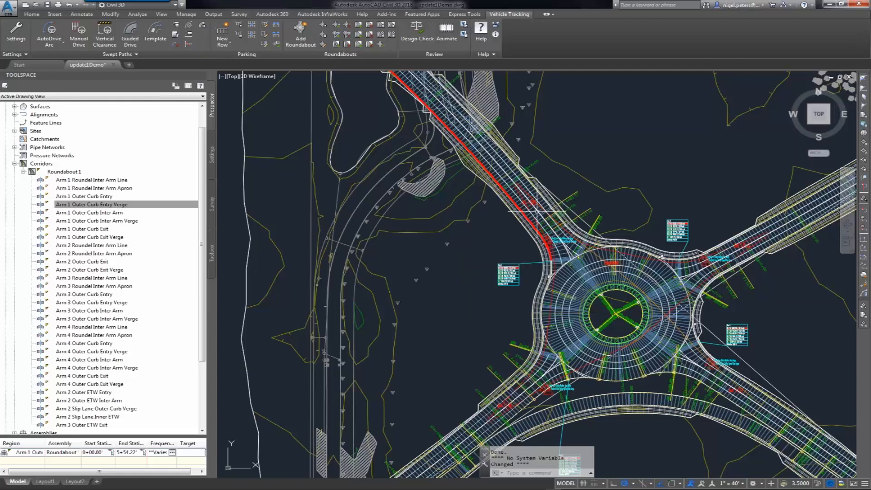
{"action": "scroll", "coordinate": [414, 264], "scroll_direction": "down", "scroll_amount": 6}
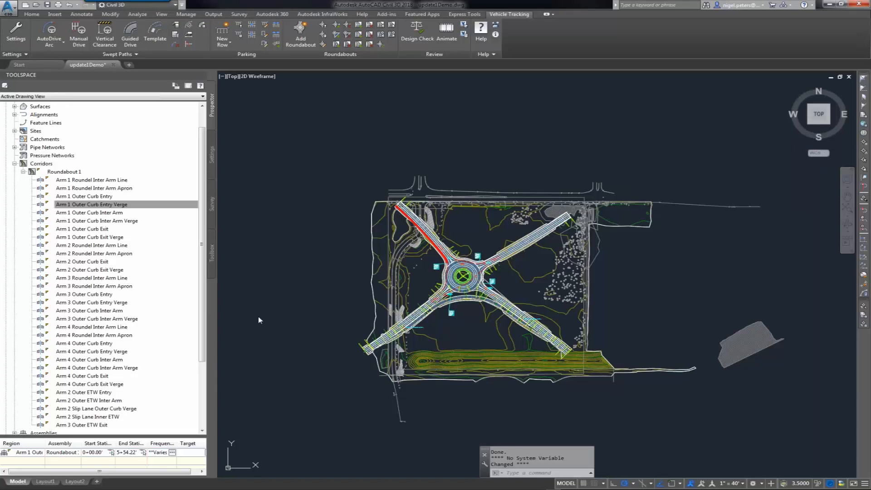
Step: Open the vehicle library and preview the 4.88m wide articulated heavy load mover among the worldwide specialist abnormal load vehicles
{"action": "left_click", "coordinate": [175, 26]}
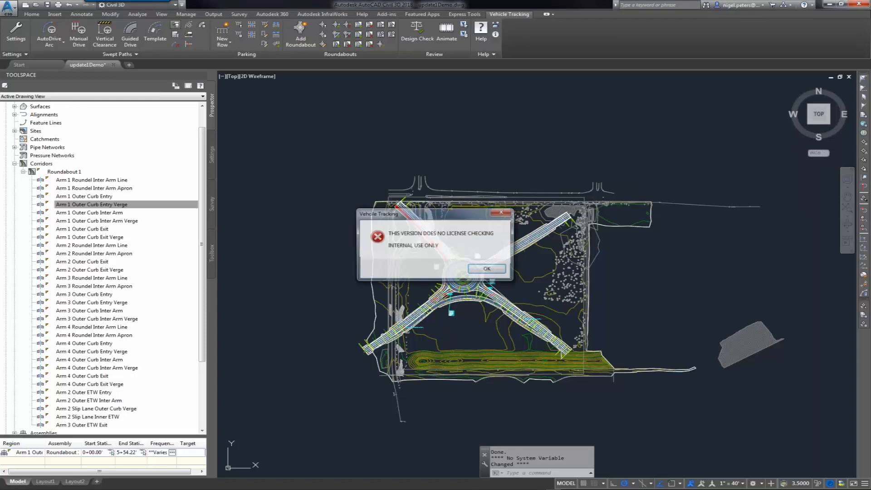
{"action": "left_click", "coordinate": [487, 269]}
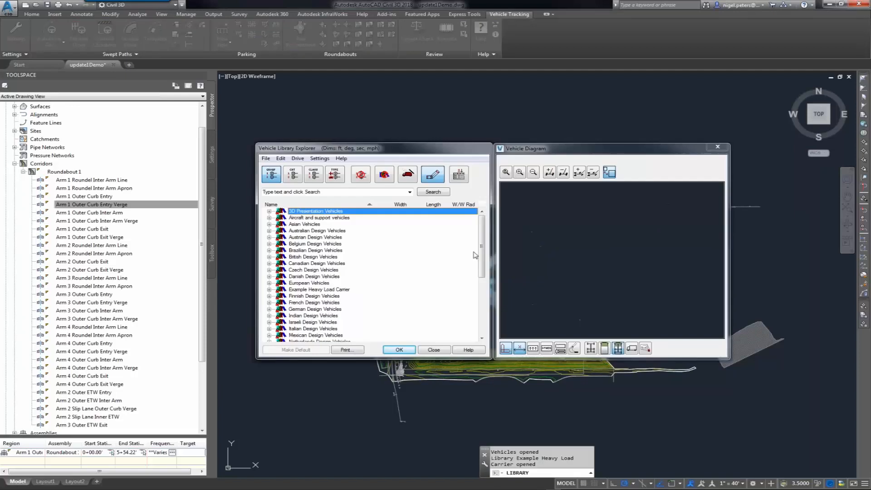
{"action": "scroll", "coordinate": [482, 271], "scroll_direction": "down", "scroll_amount": 1}
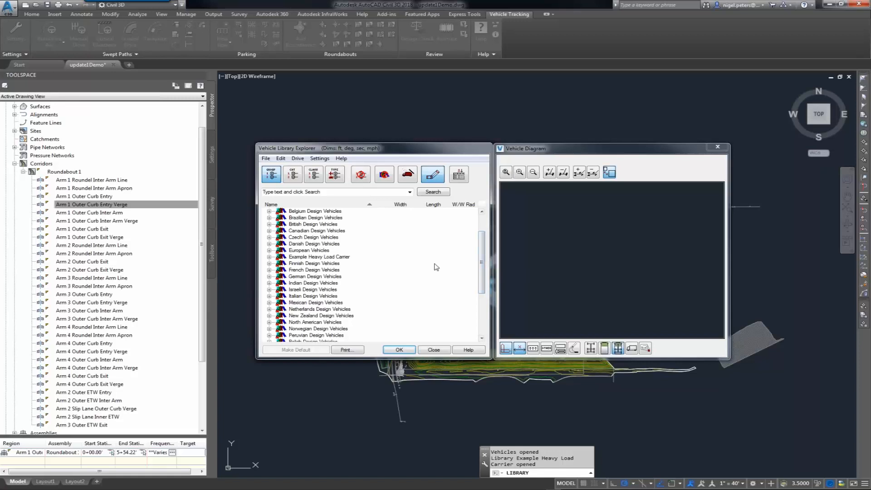
{"action": "scroll", "coordinate": [298, 310], "scroll_direction": "down", "scroll_amount": 4}
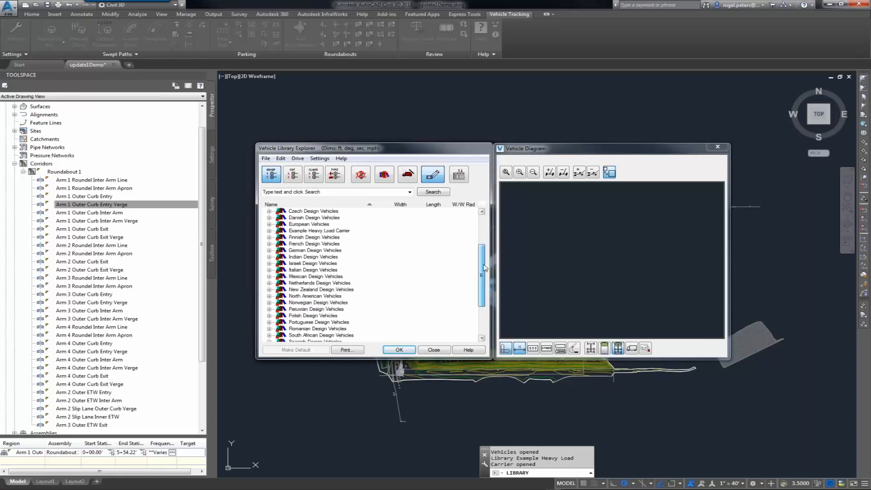
{"action": "left_click", "coordinate": [270, 296]}
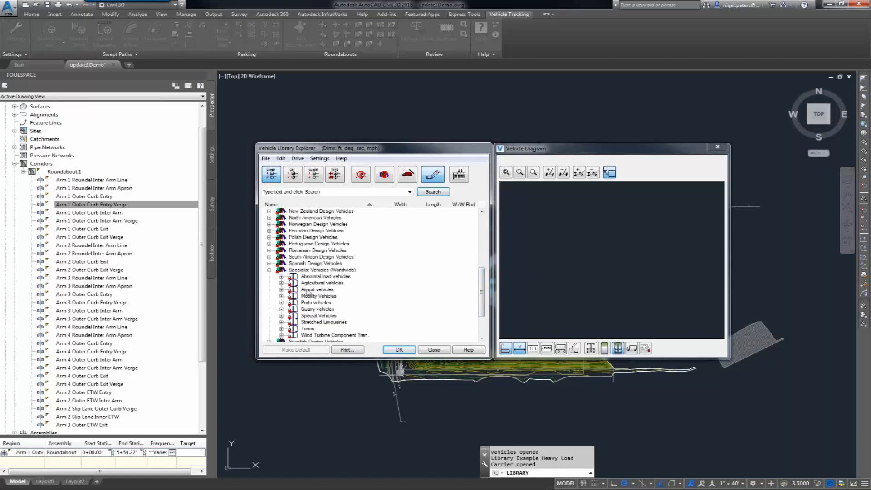
{"action": "left_click", "coordinate": [282, 277]}
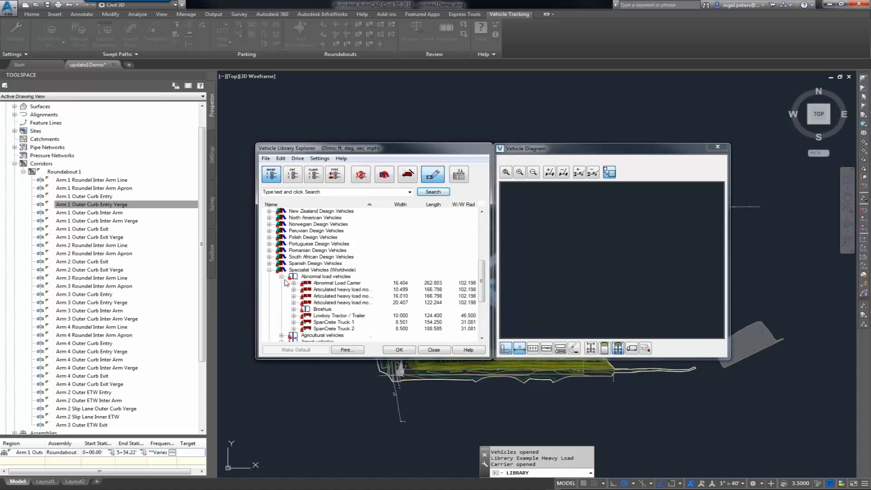
{"action": "left_click", "coordinate": [354, 296]}
{"action": "scroll", "coordinate": [352, 307], "scroll_direction": "down", "scroll_amount": 3}
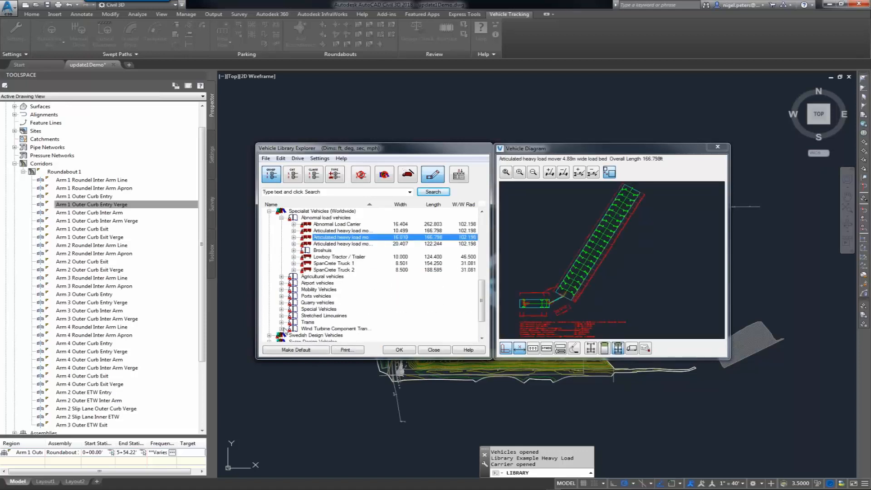
Step: Preview the two Volvo FH16 8x4 trailer combinations among the specialist wind turbine component vehicles
{"action": "left_click", "coordinate": [282, 328]}
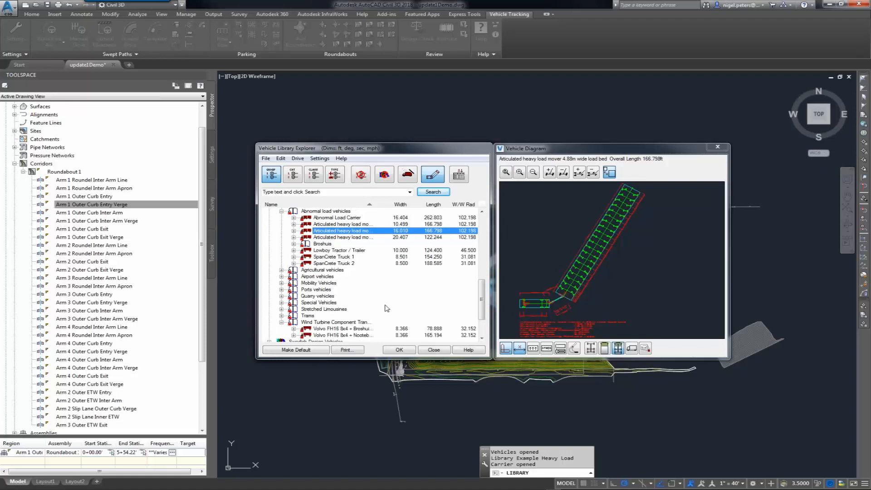
{"action": "scroll", "coordinate": [318, 312], "scroll_direction": "down", "scroll_amount": 3}
{"action": "left_click", "coordinate": [351, 283]}
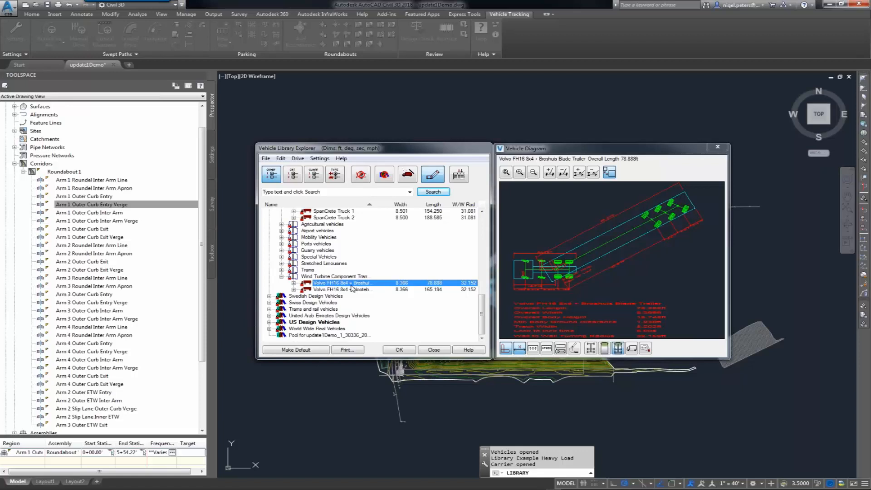
{"action": "left_click", "coordinate": [366, 289]}
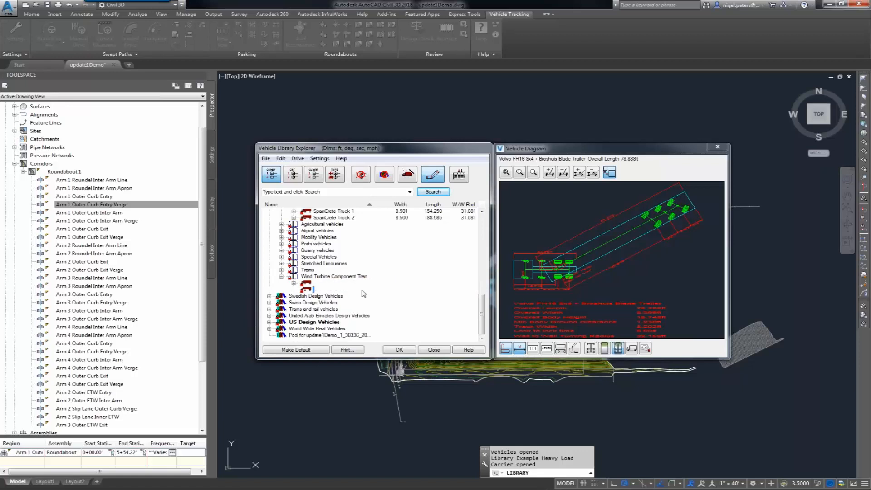